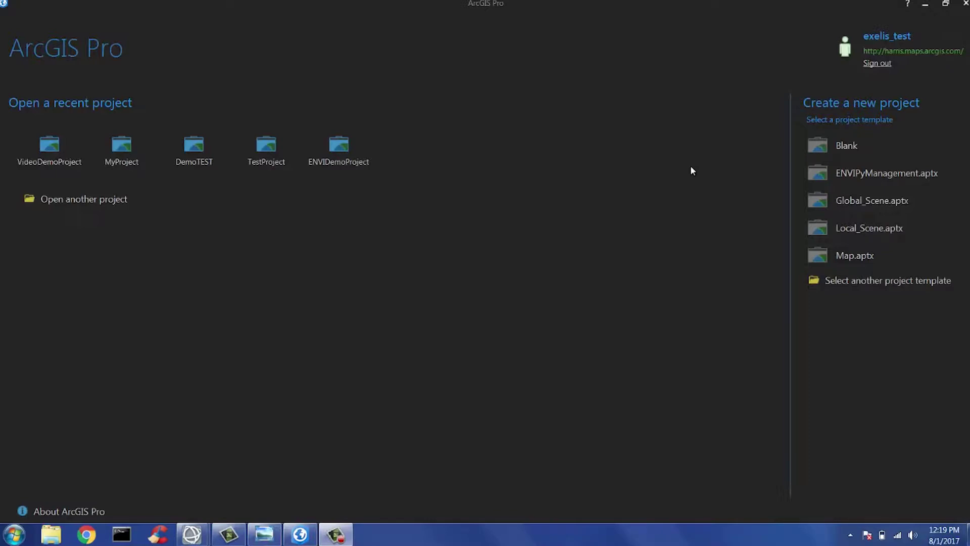
Step: Create a new project named VideoDemo from the ENVIPyManagement template
left_click(834, 172)
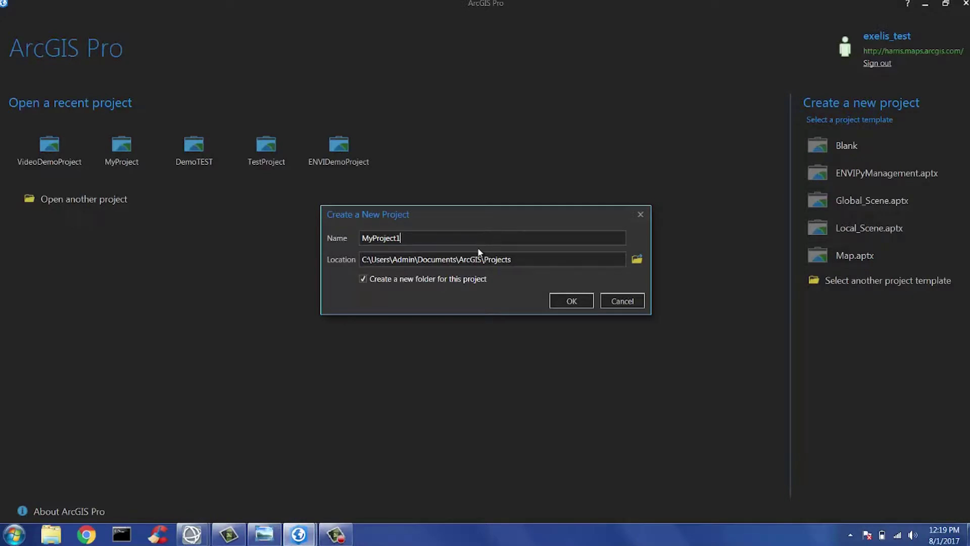
double_click(361, 240)
type("VideoDemo")
left_click(571, 301)
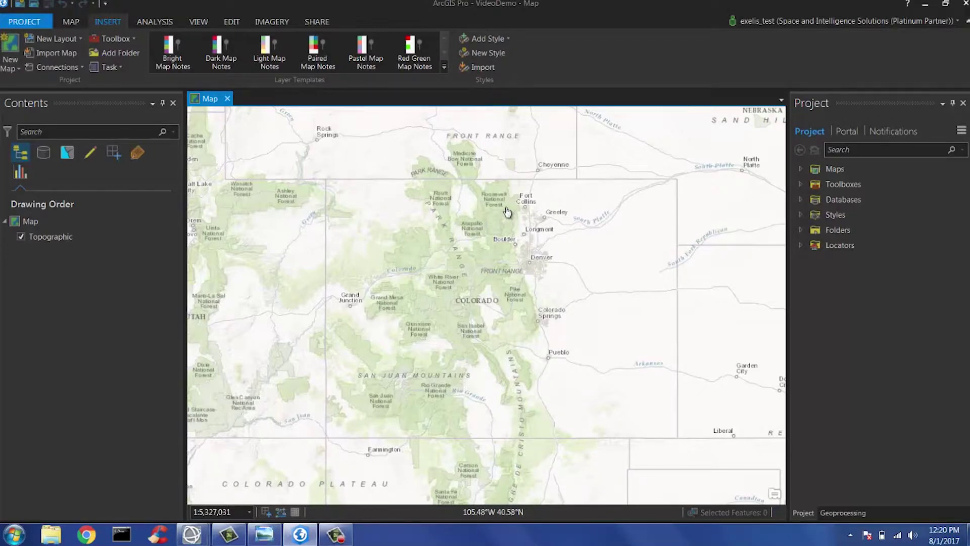
Step: Open the Configure ENVI Environment tool from Toolboxes > ENVI Management Tools.pyt
left_click(799, 184)
left_click(810, 213)
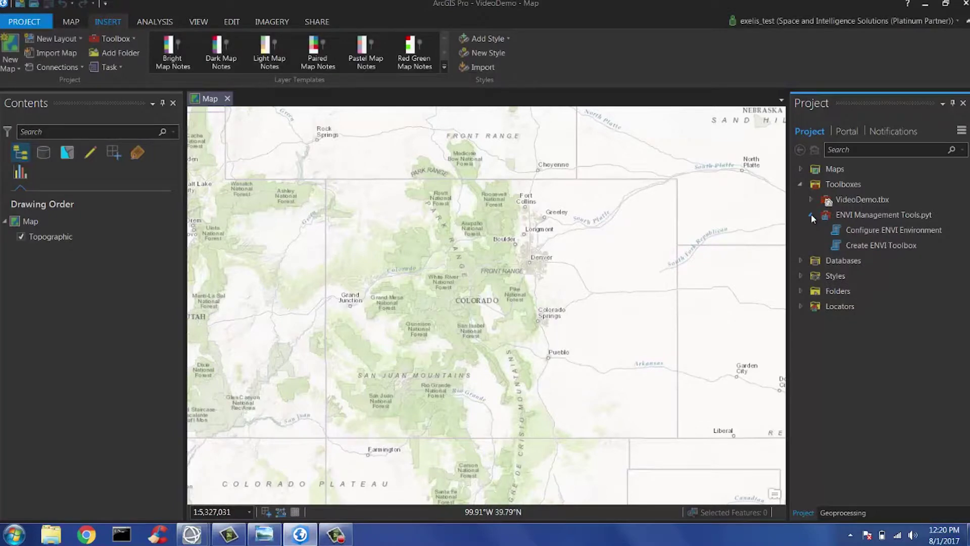
double_click(871, 230)
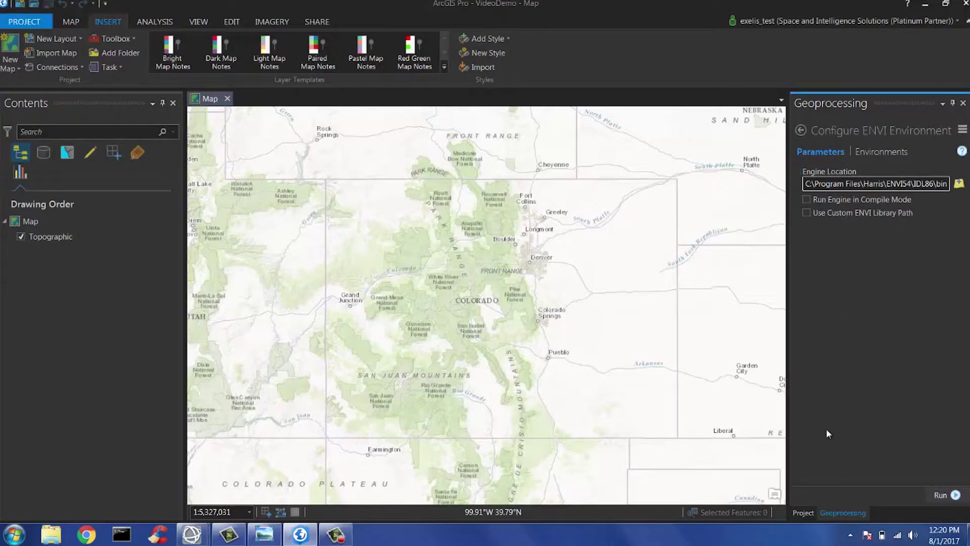
Step: Open the Create ENVI Toolbox tool from ENVI Management Tools.pyt in the project list
left_click(804, 513)
double_click(848, 245)
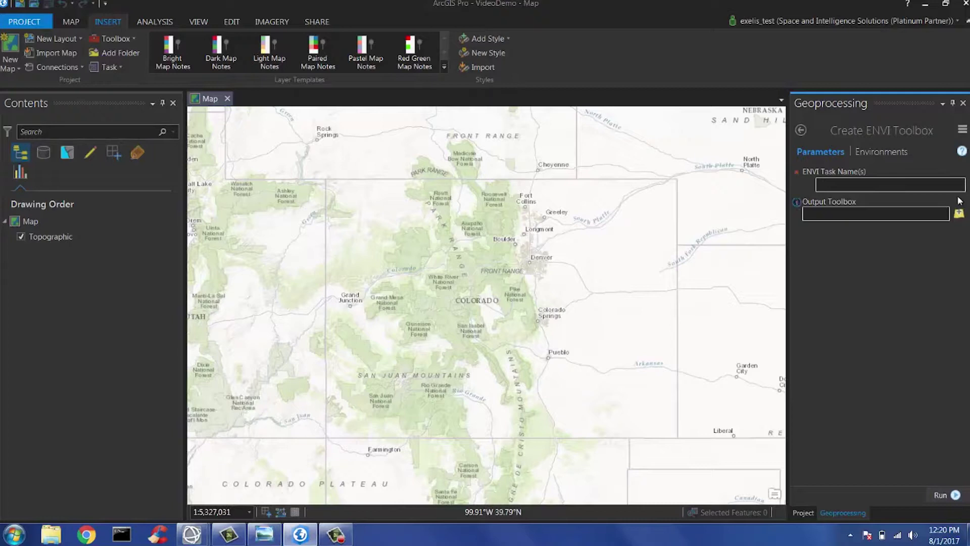
Step: Enter the ENVI task names ISODATAClassification, SpectralIndices and QUAC
left_click(945, 185)
left_click(905, 185)
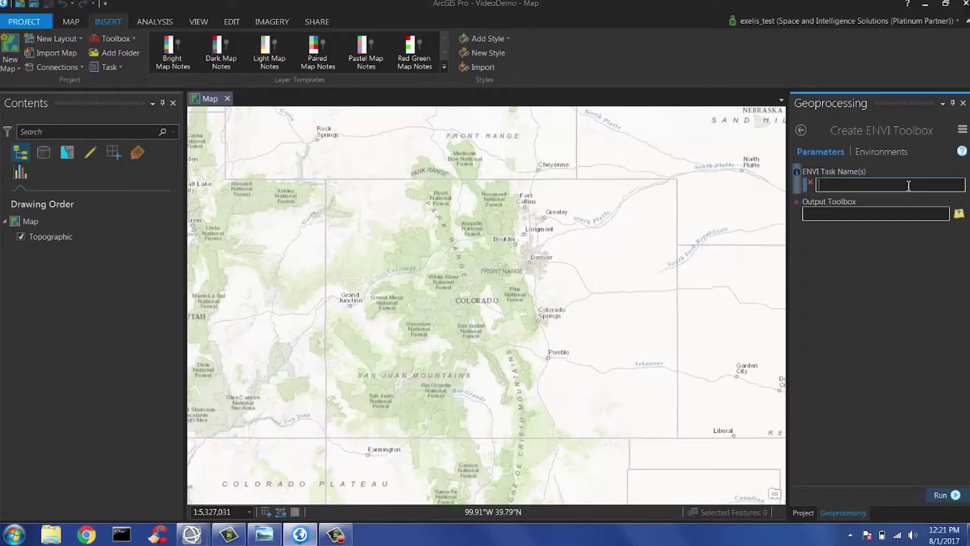
type("ISODATAClassification")
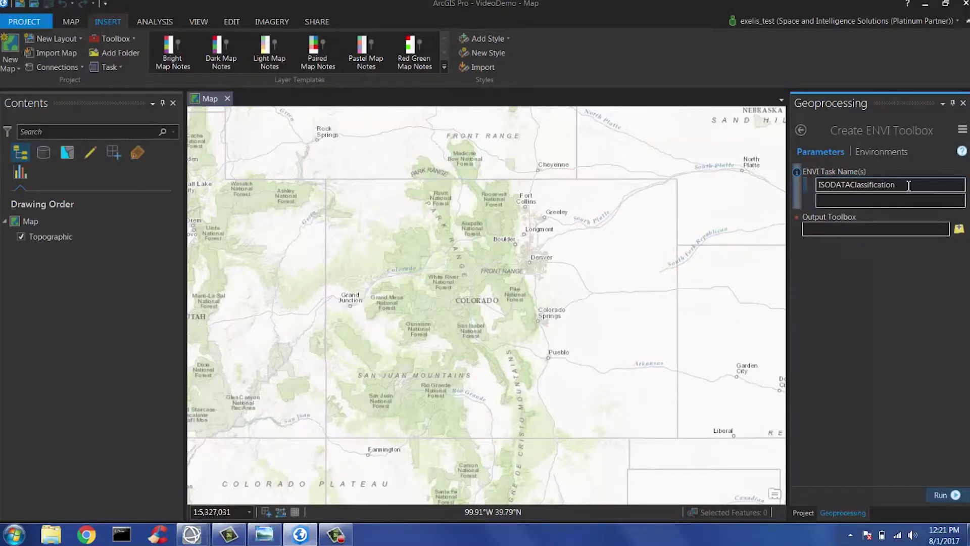
left_click(912, 202)
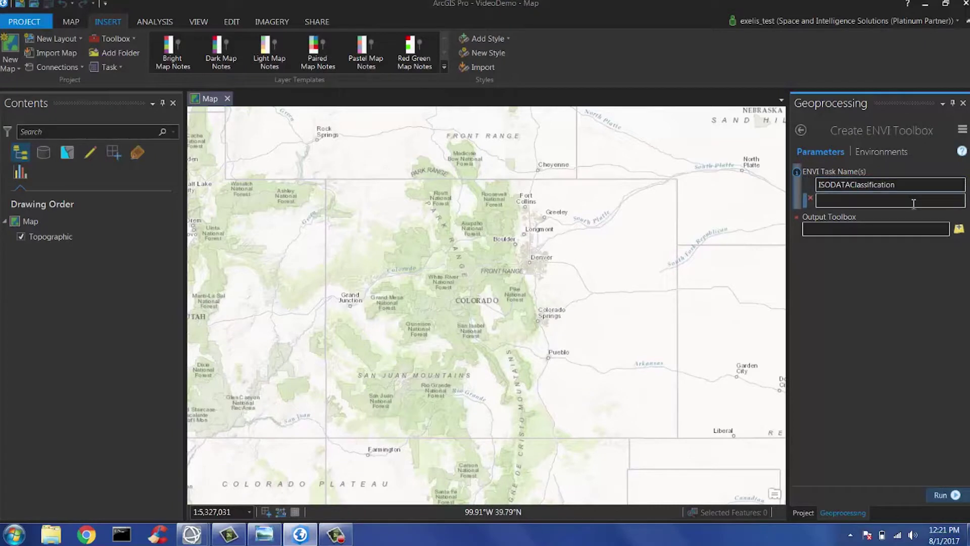
type("SpectralIndices")
left_click(918, 215)
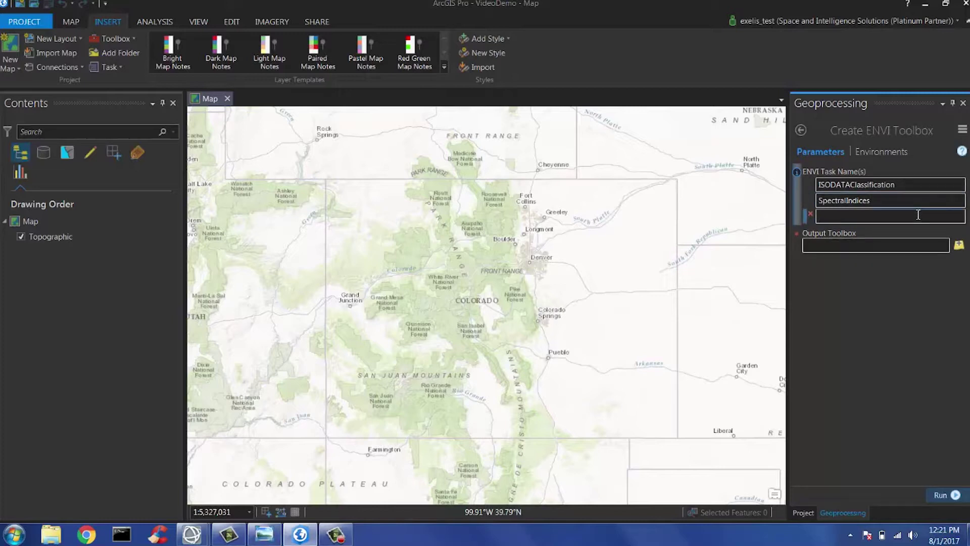
type("QUAC")
left_click(957, 246)
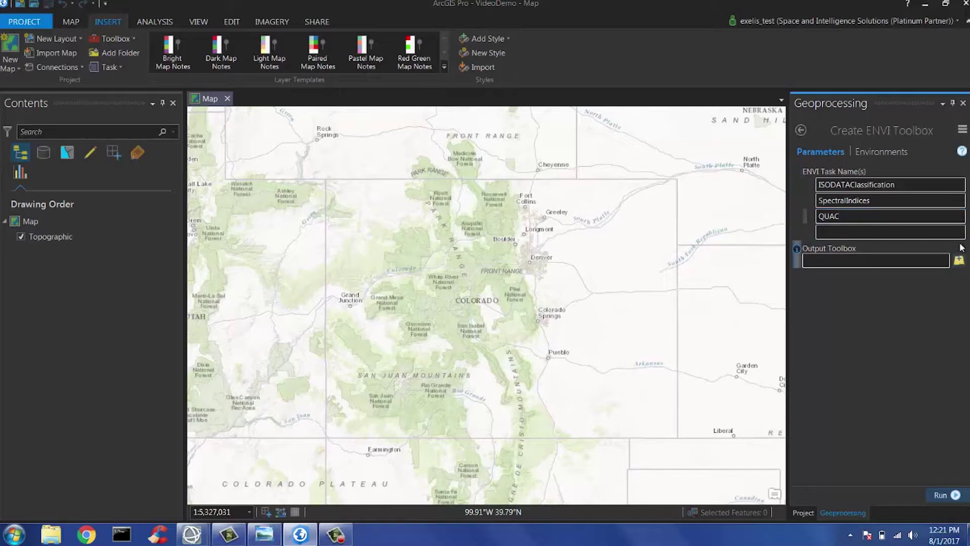
Step: Set the output toolbox to be saved as EnviToolbox
left_click(959, 261)
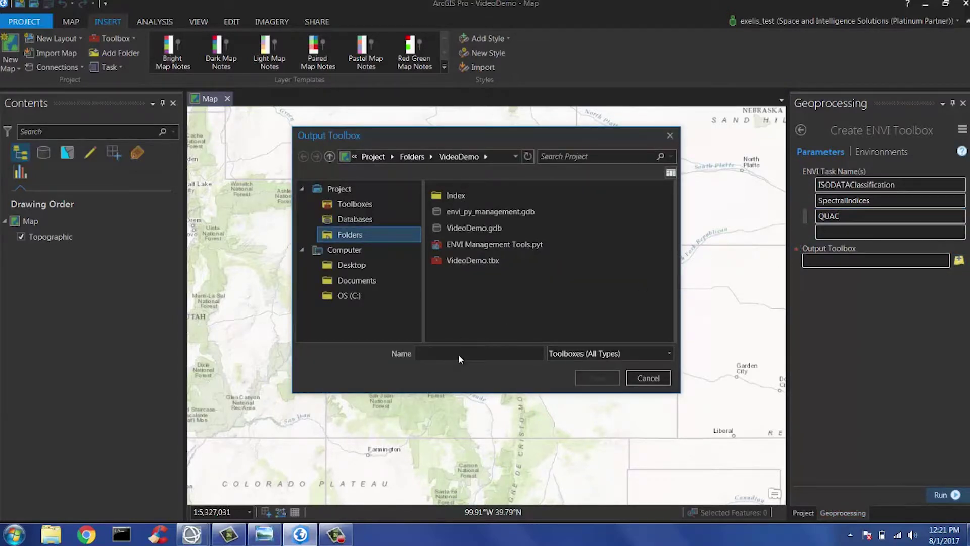
type("E")
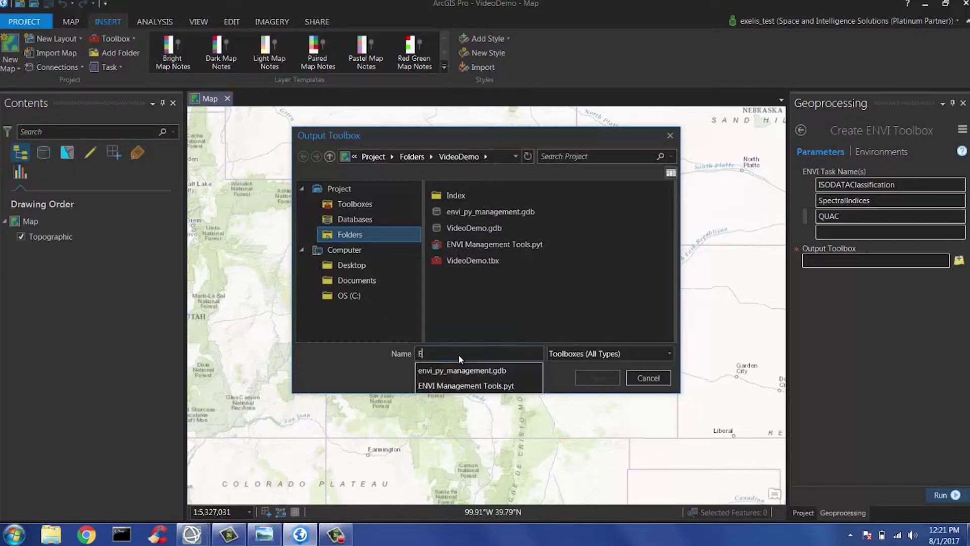
type("nvi")
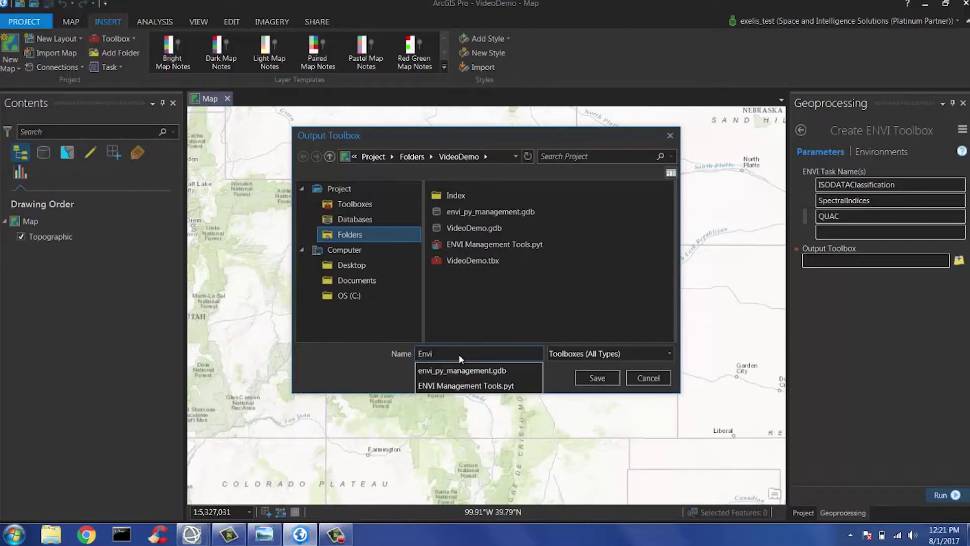
type("Toolbox")
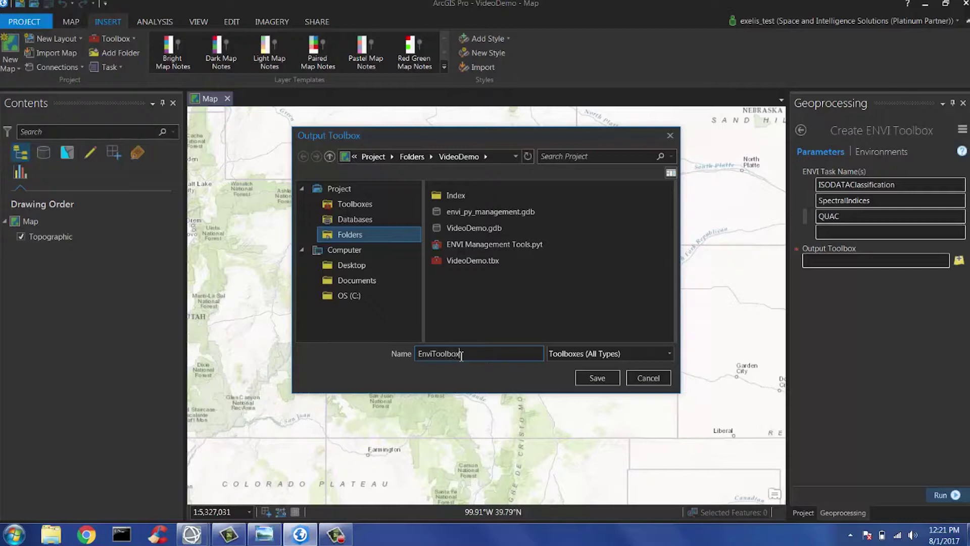
left_click(589, 378)
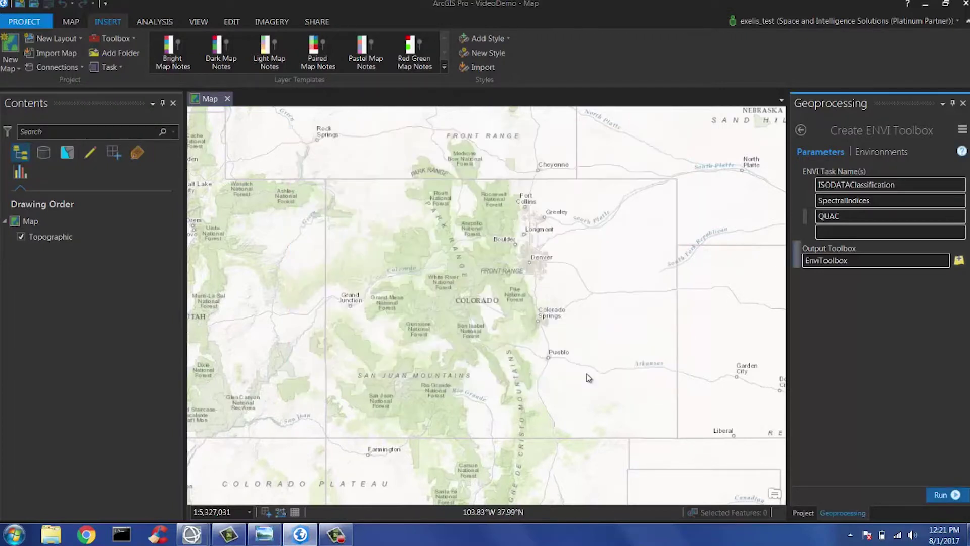
Step: Run Create ENVI Toolbox and wait until it finishes writing EnviToolbox
left_click(941, 495)
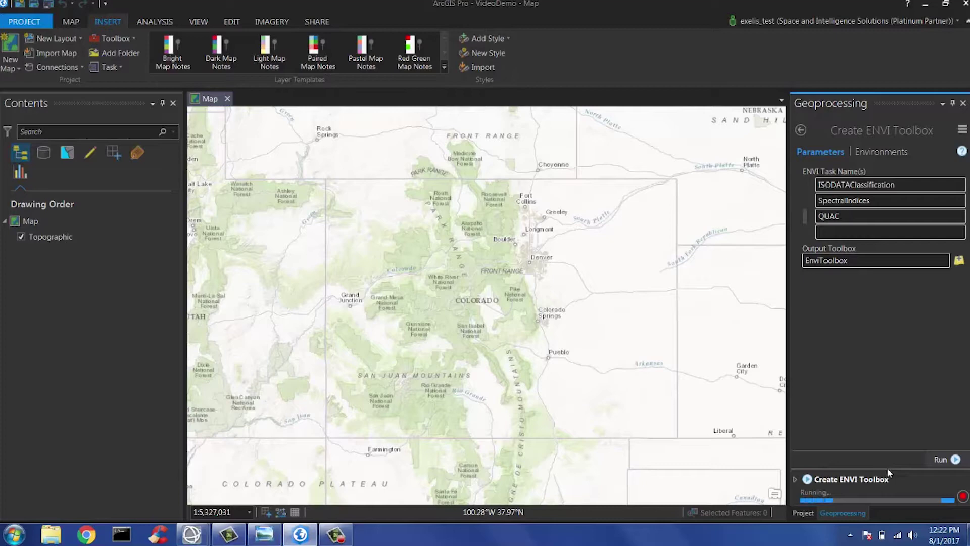
mouse_move(832, 503)
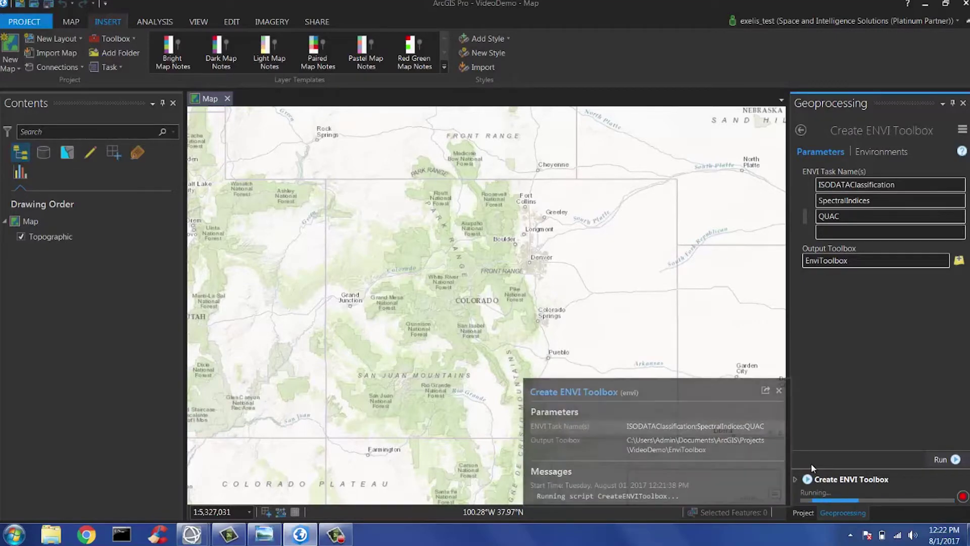
mouse_move(817, 481)
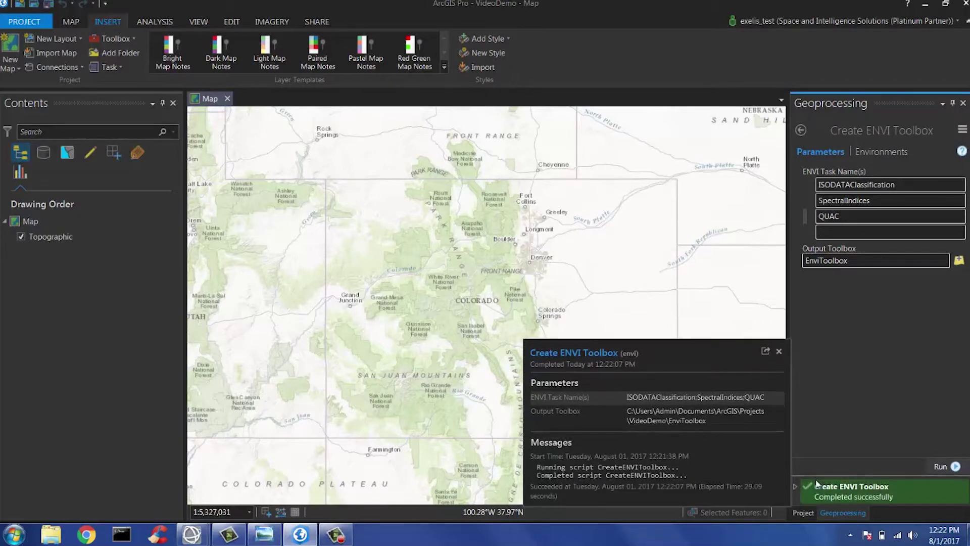
Step: Add EnviToolbox.pyt to the project's toolboxes and open its Spectral Indices tool
left_click(804, 513)
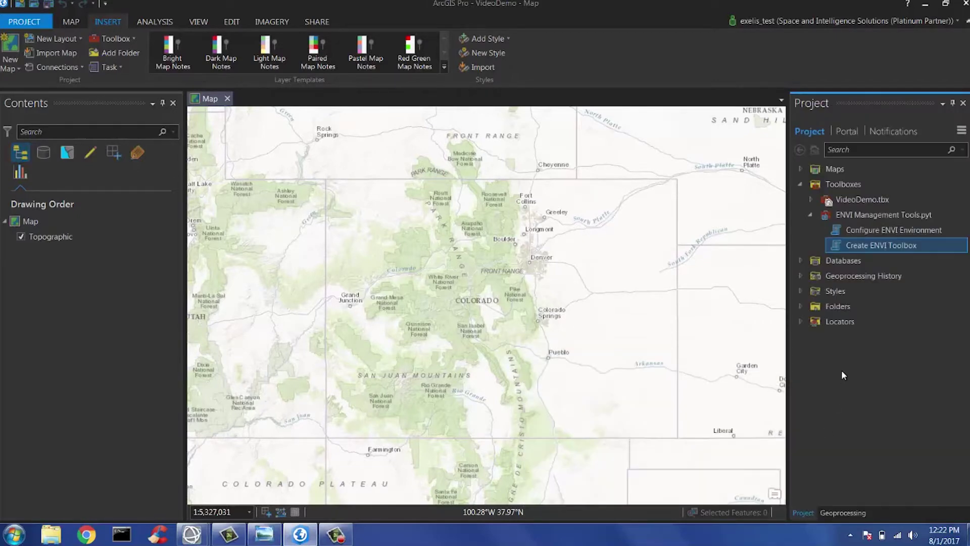
right_click(830, 183)
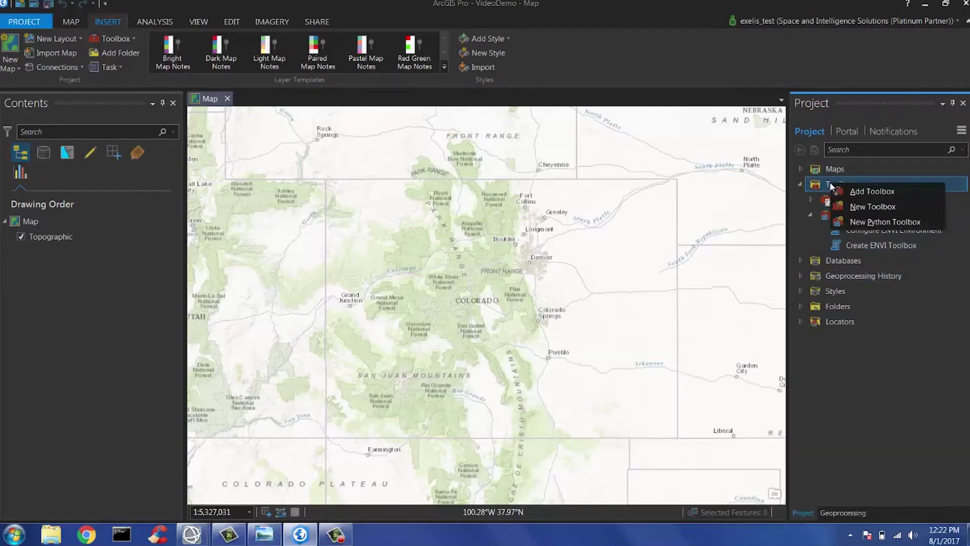
left_click(856, 192)
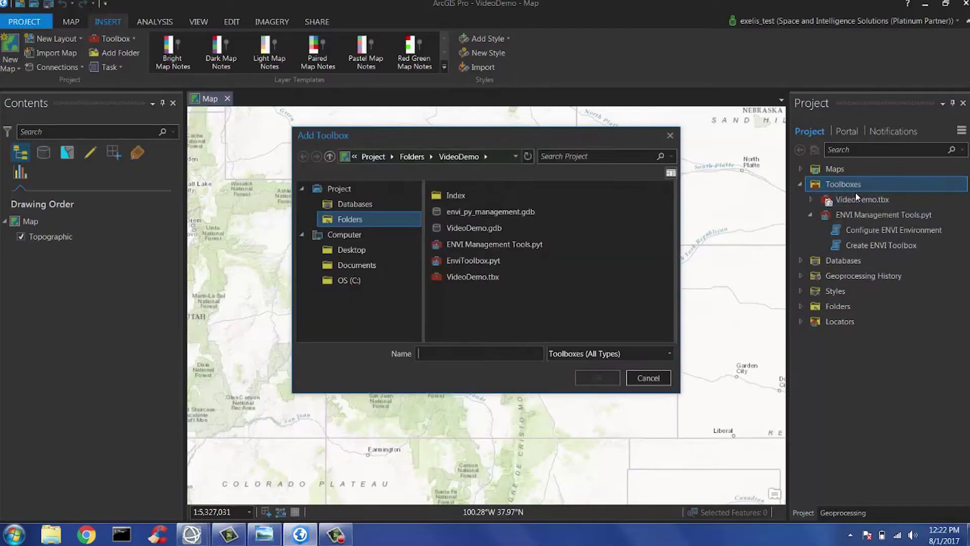
left_click(485, 261)
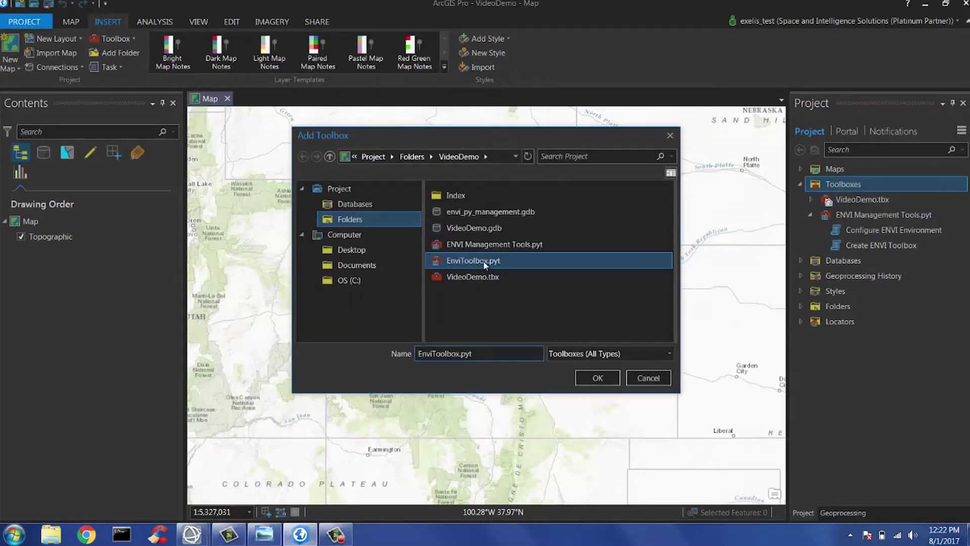
left_click(599, 377)
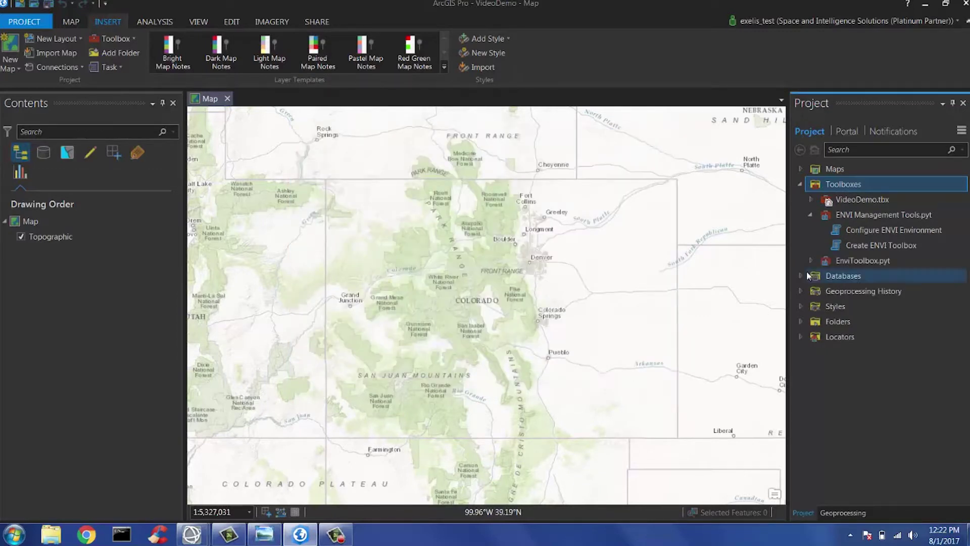
left_click(812, 261)
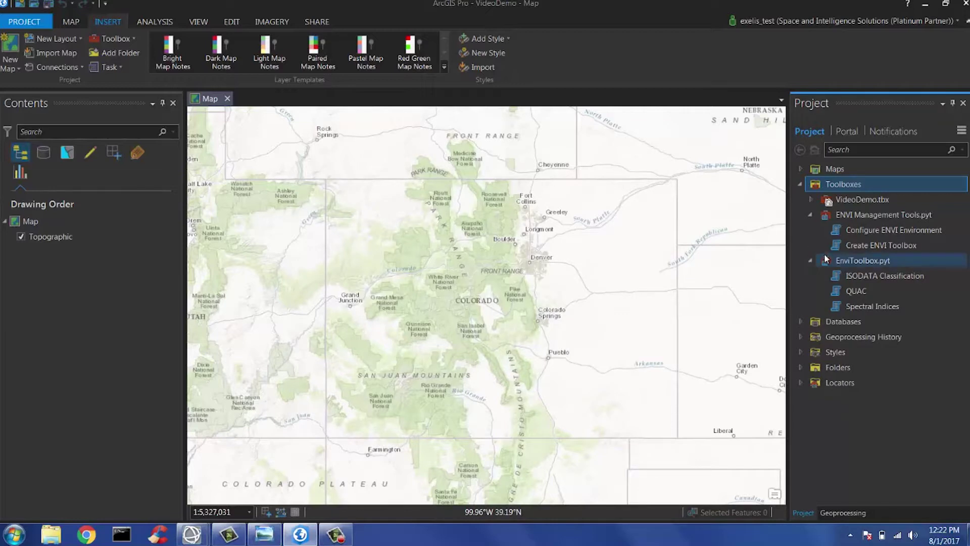
double_click(871, 305)
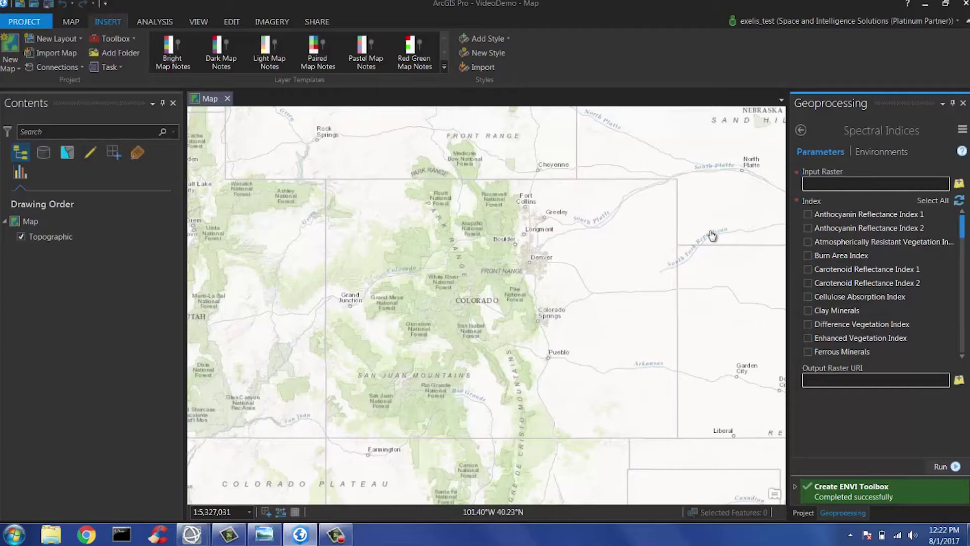
Step: Set Input Raster to the .TIF scene in Desktop > VideoDemoData > WV2_Rota_Spain
left_click(959, 183)
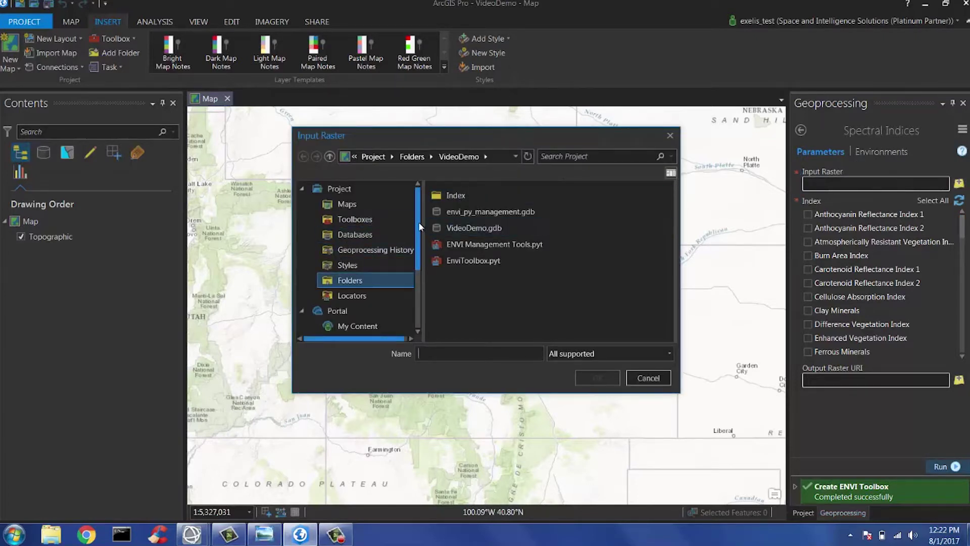
left_click_drag(419, 223, 419, 295)
left_click(363, 297)
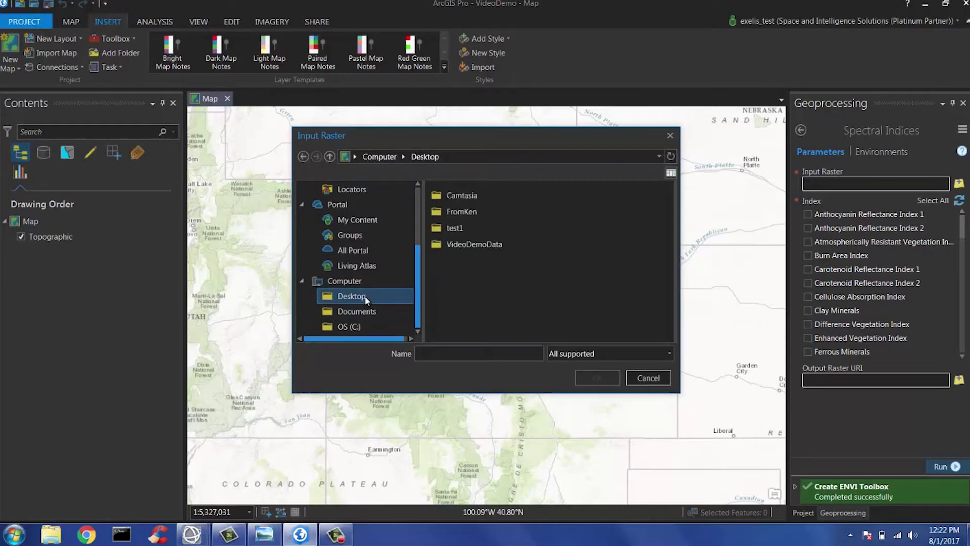
left_click(447, 247)
double_click(457, 242)
double_click(453, 194)
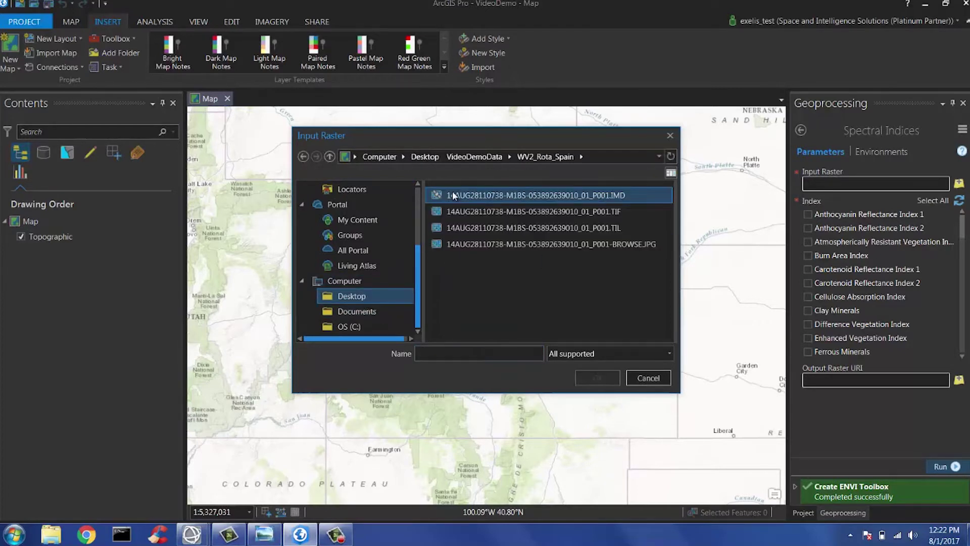
left_click(484, 211)
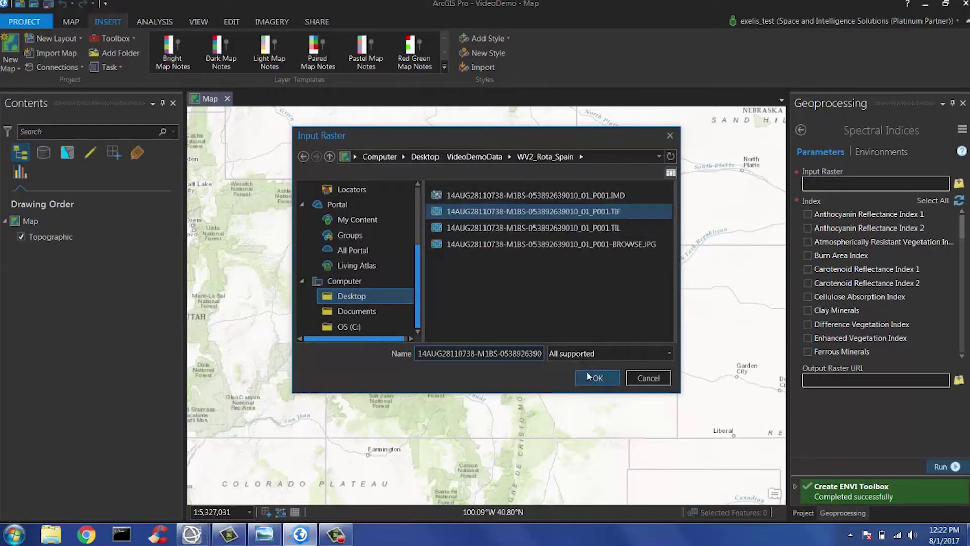
left_click(594, 377)
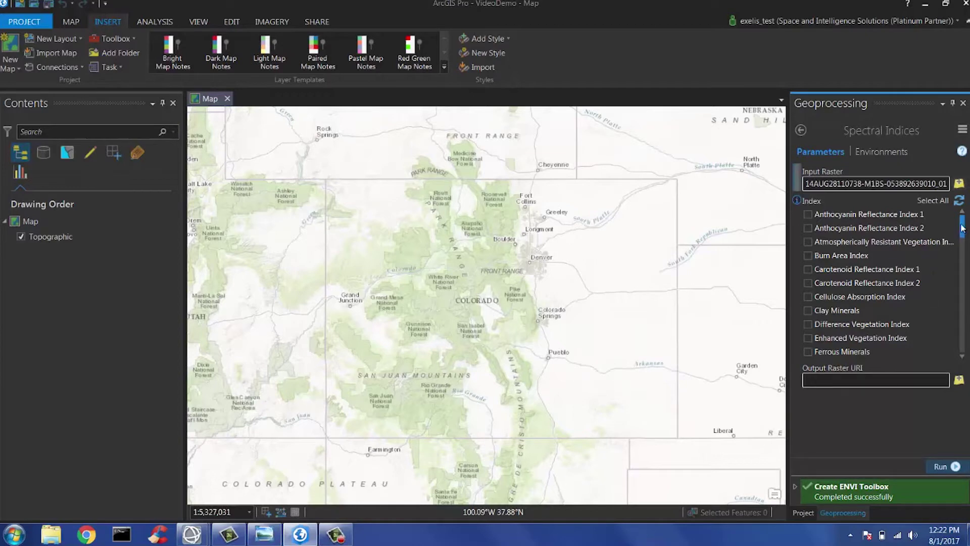
Step: Tick Normalized Difference Vegetation Index and run Spectral Indices
left_click_drag(962, 228, 968, 295)
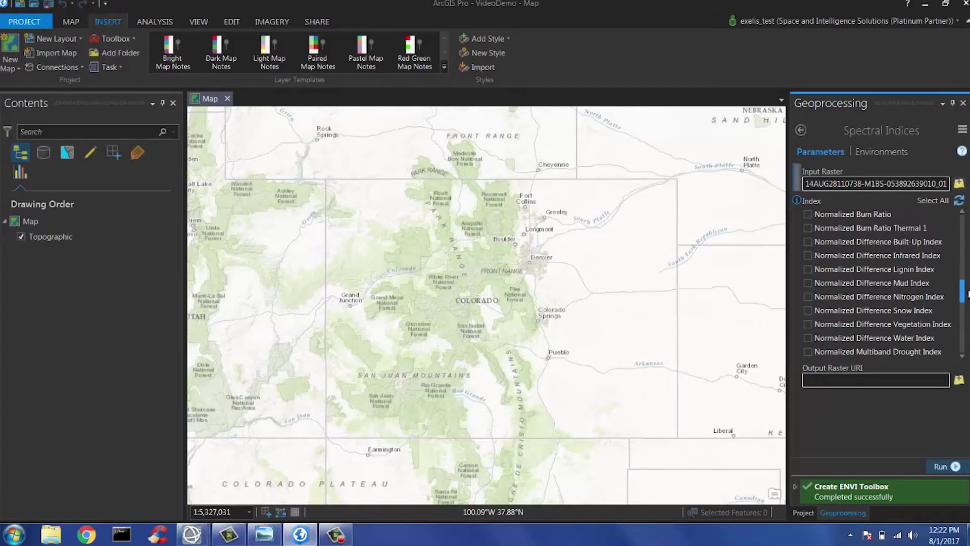
left_click(808, 324)
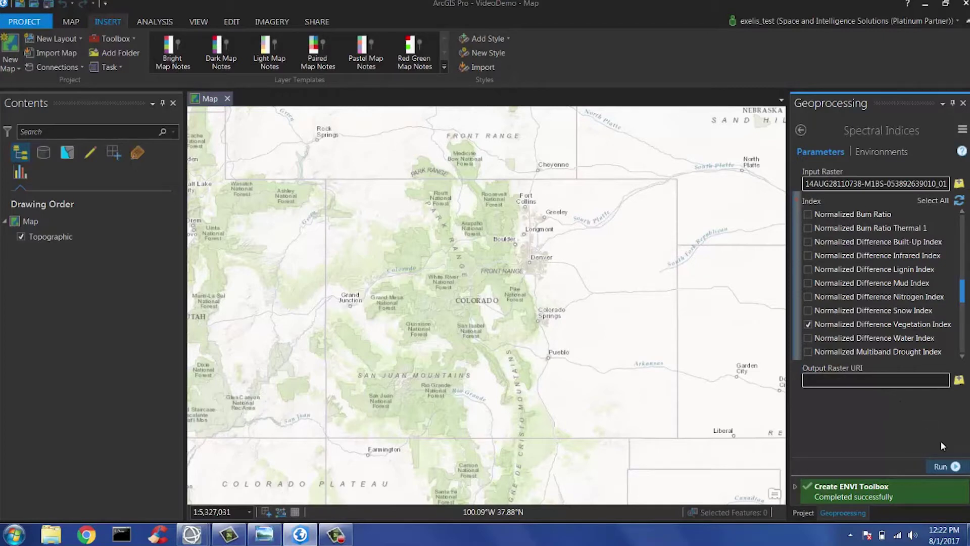
left_click(945, 466)
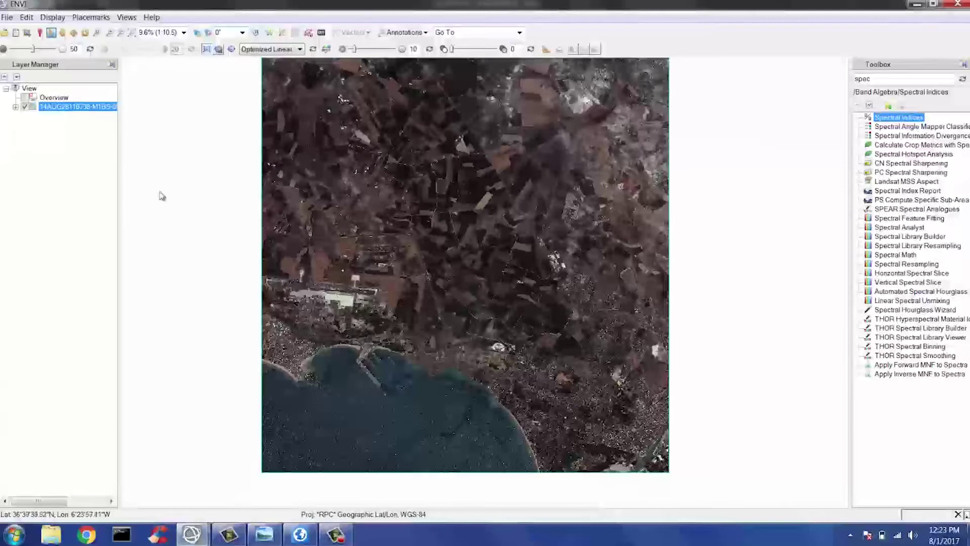
Step: In ENVI, hide the image layer and run Spectral Indices with NDVI on the .TIF scene
left_click(27, 107)
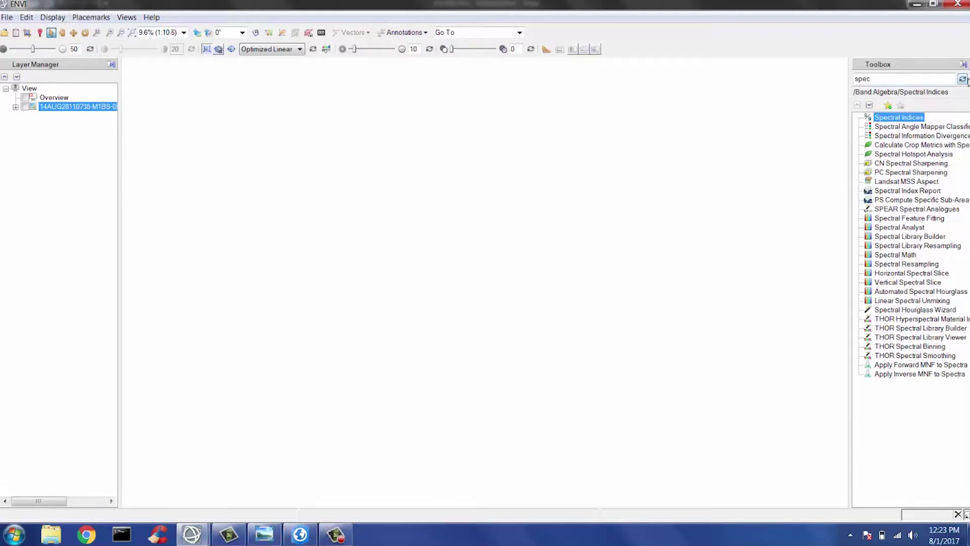
double_click(902, 122)
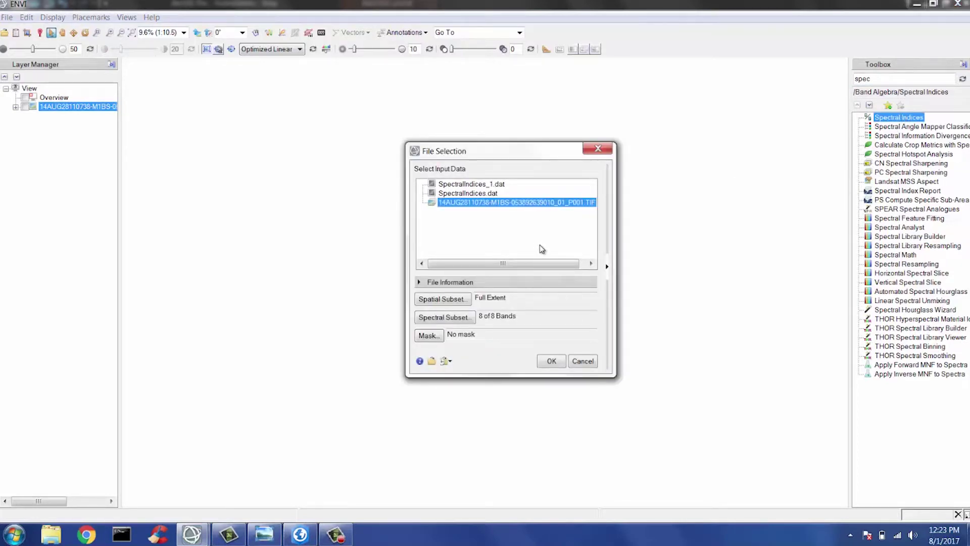
left_click(551, 362)
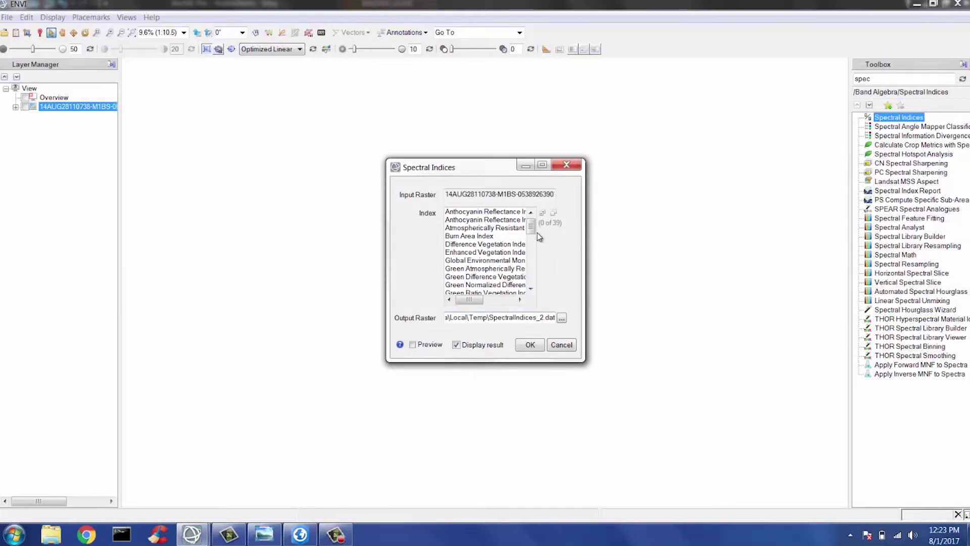
left_click_drag(530, 226, 532, 254)
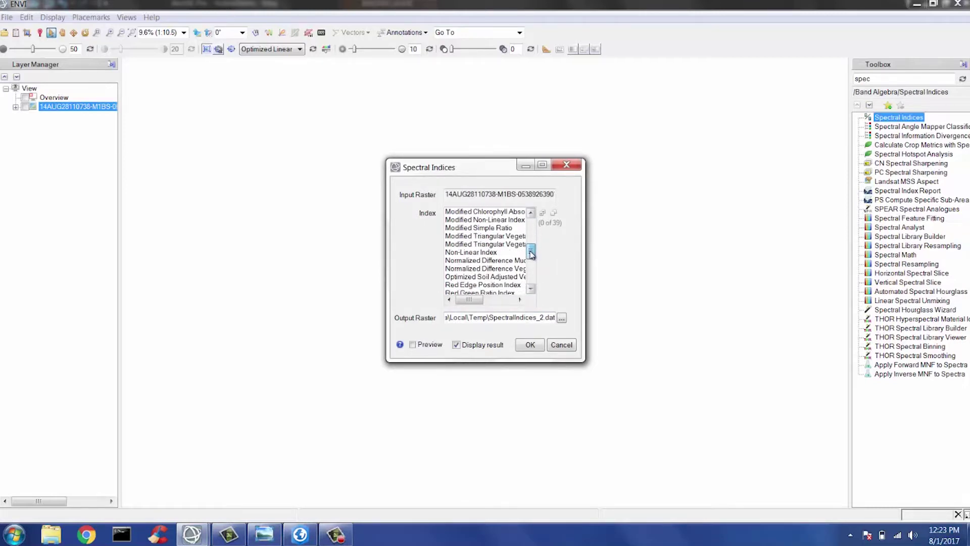
left_click(523, 268)
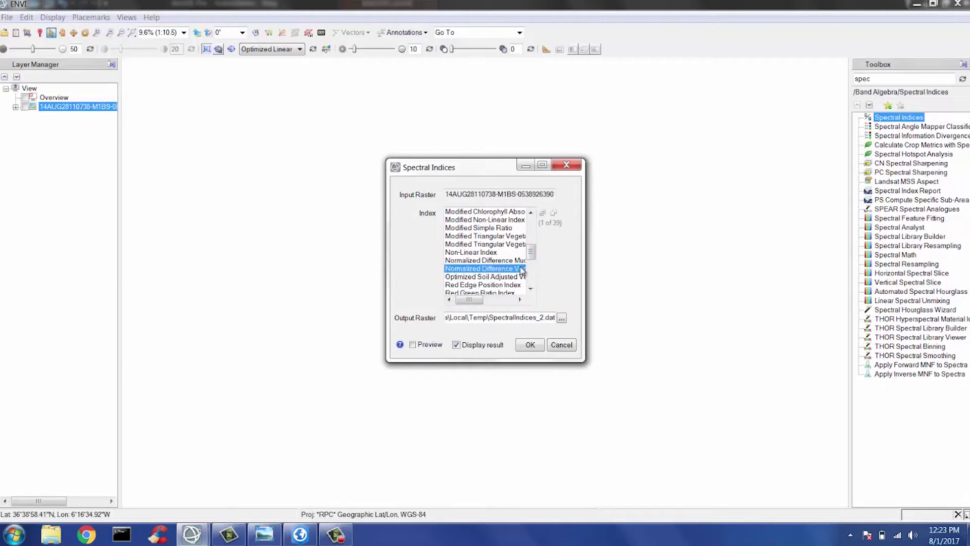
left_click(530, 345)
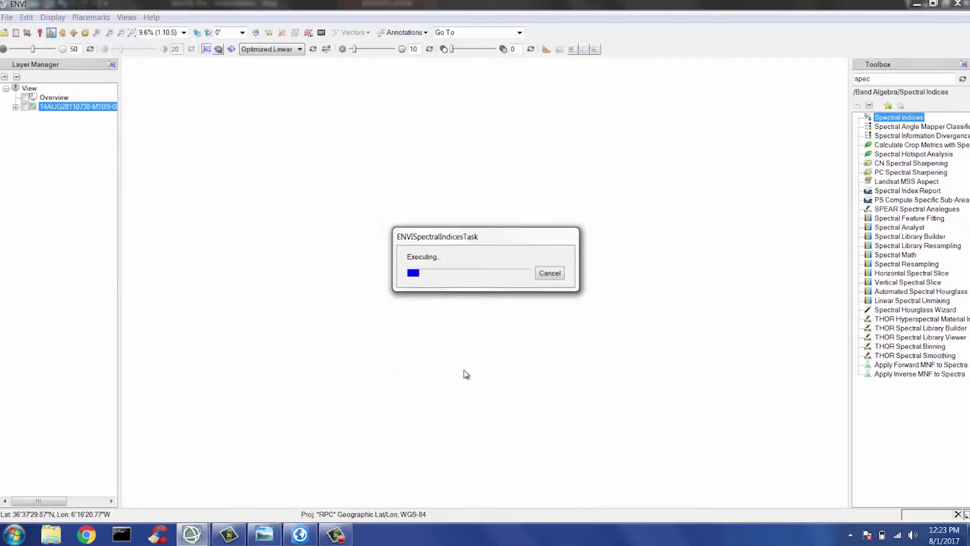
Step: View the NDVI layer added in ArcGIS Pro, then return to the ENVI window
left_click(300, 539)
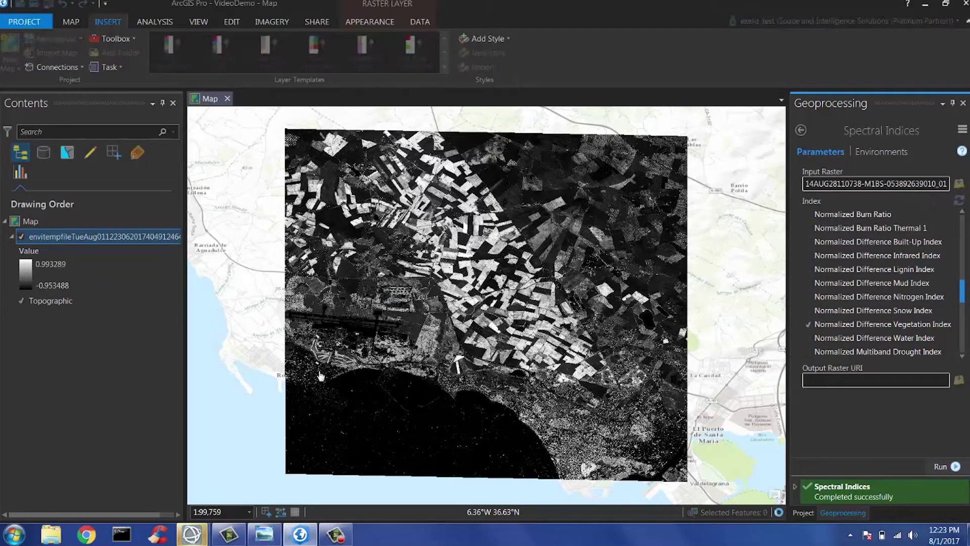
mouse_move(191, 534)
left_click(244, 503)
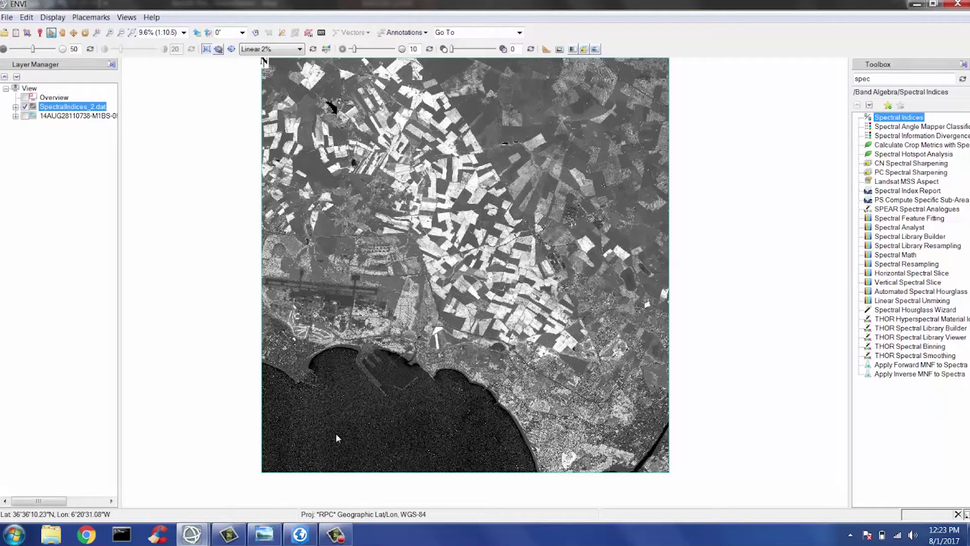
Step: Switch back to ArcGIS Pro to compare its NDVI raster with ENVI's SpectralIndices_2.dat
left_click(300, 535)
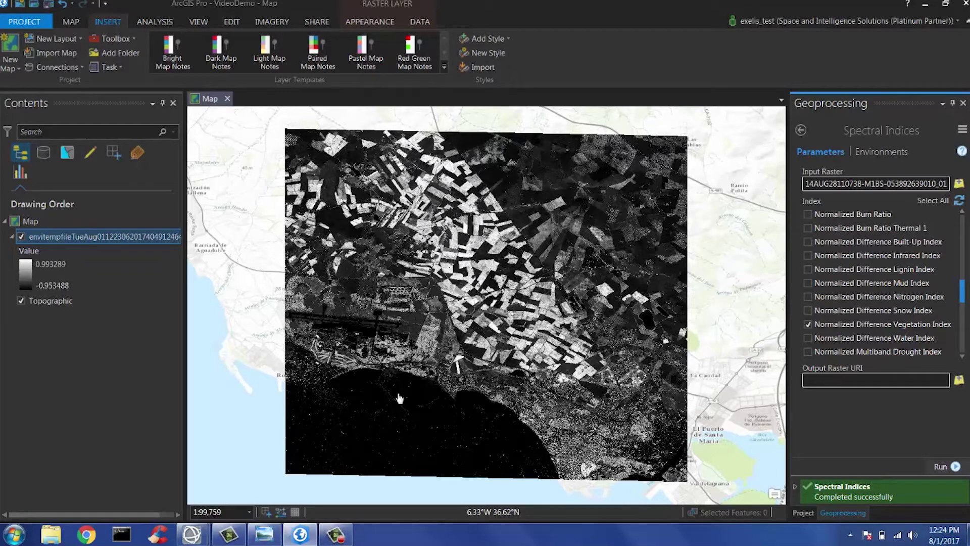
Step: Bring Windows Photo Viewer forward to show the info.PNG 'Stay Connected' slide with the ENVI Py documentation link
left_click(264, 534)
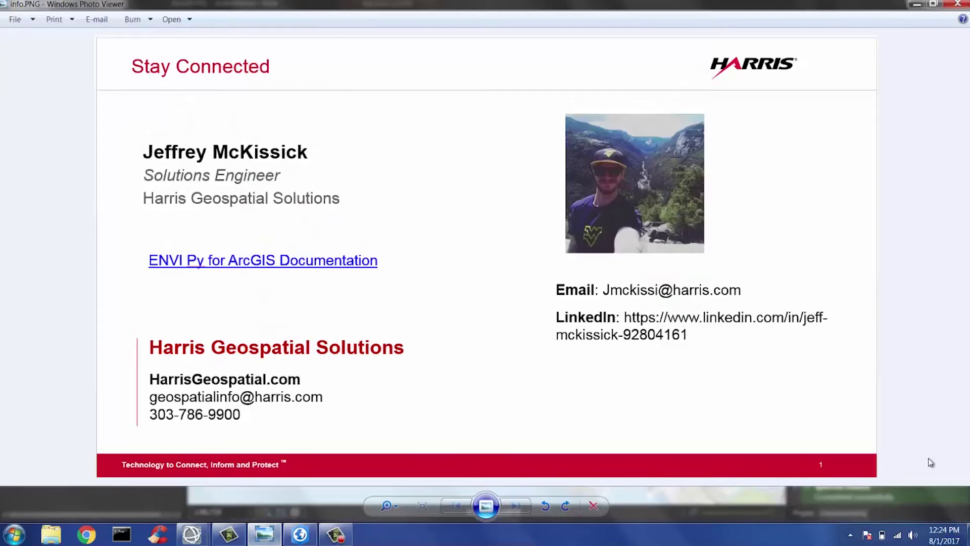